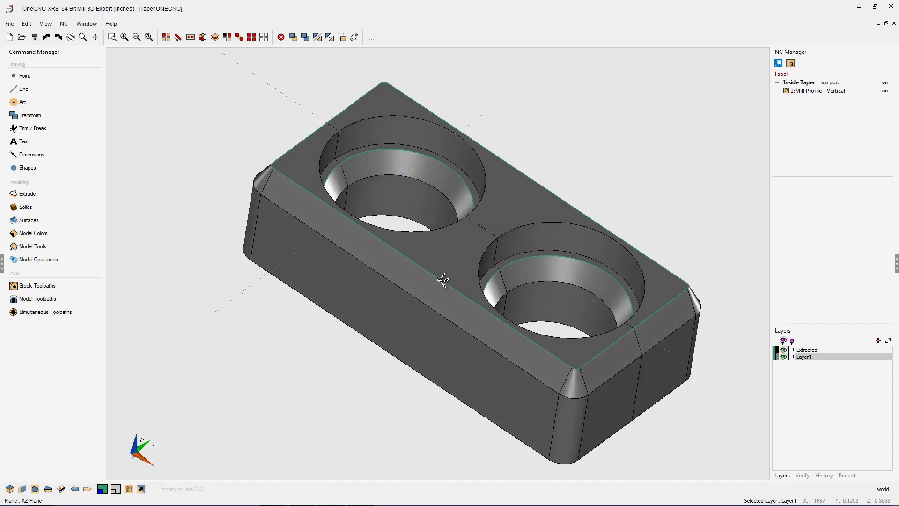
Start a Mill profile toolpath and chain the full outline of the block's top edge, with the tool on the outside
middle_click_drag(440, 267, 532, 266)
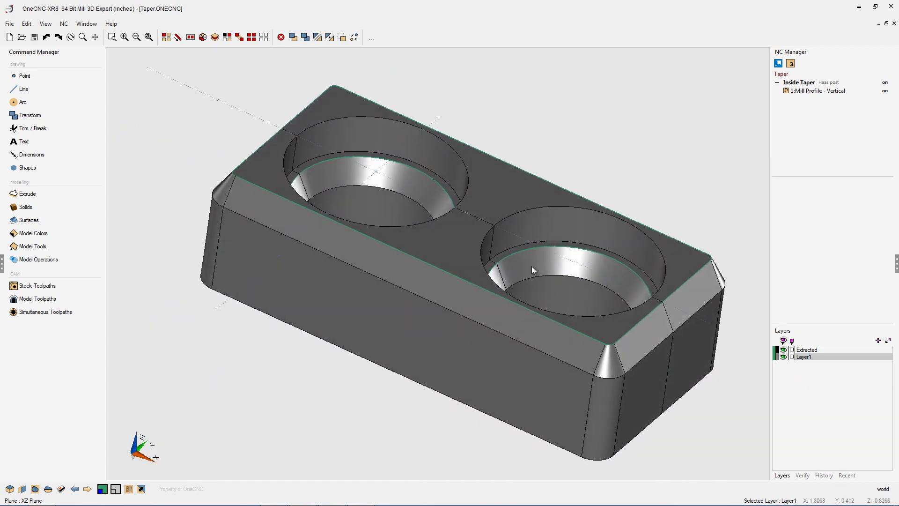
mouse_move(429, 266)
middle_mouse_down()
mouse_move(429, 295)
mouse_move(447, 262)
mouse_move(435, 260)
middle_mouse_up()
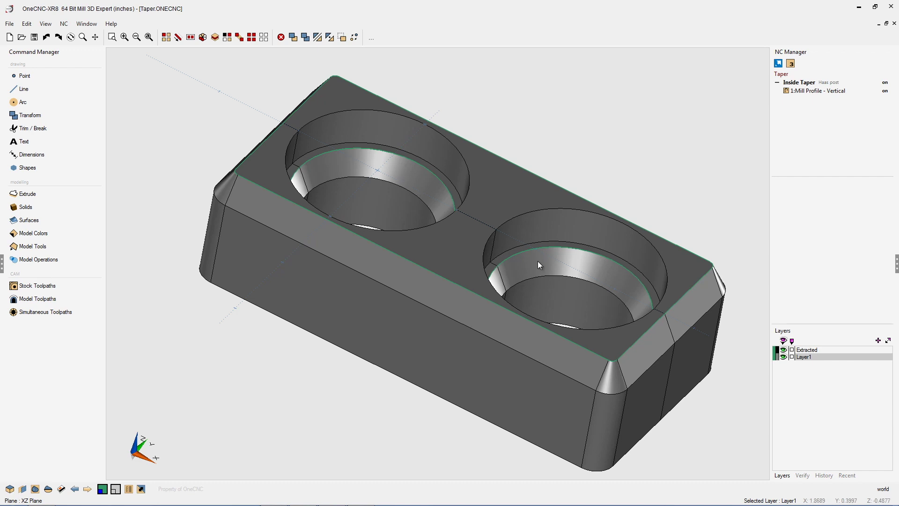
scroll(425, 237, "down", 1)
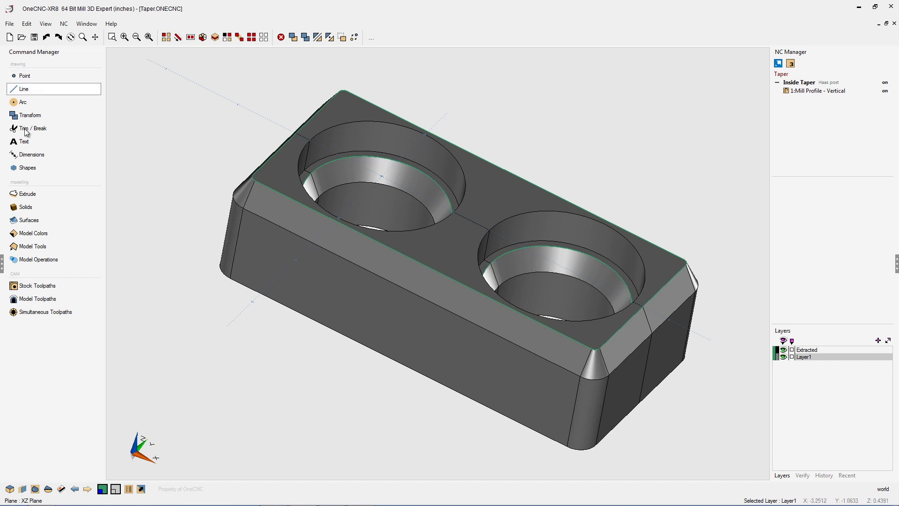
left_click(31, 284)
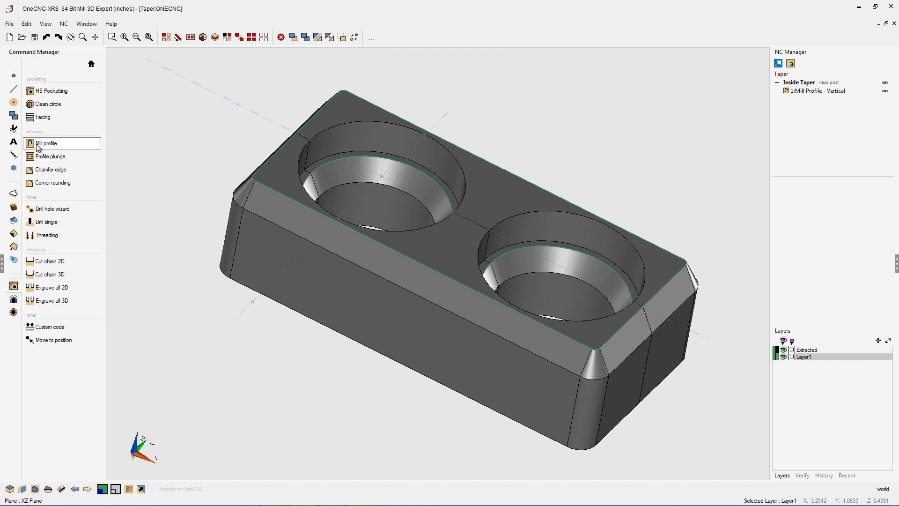
left_click(41, 144)
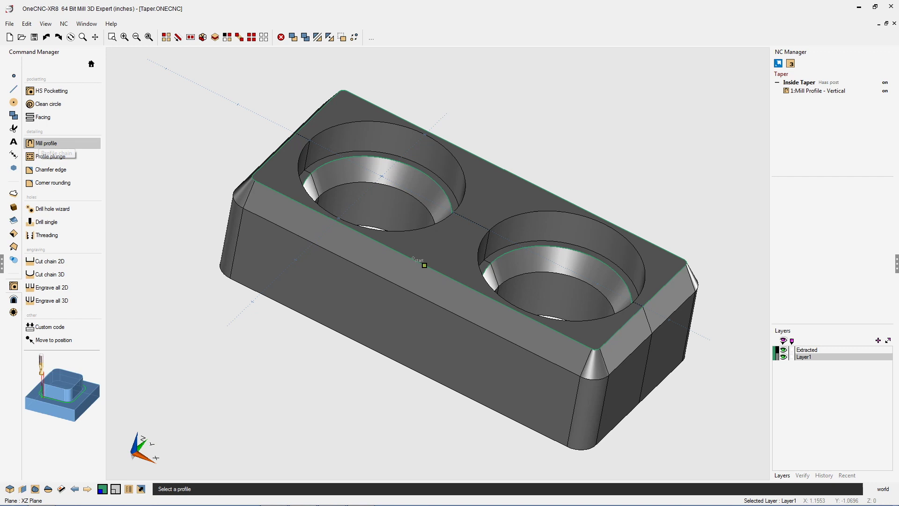
left_click(409, 261)
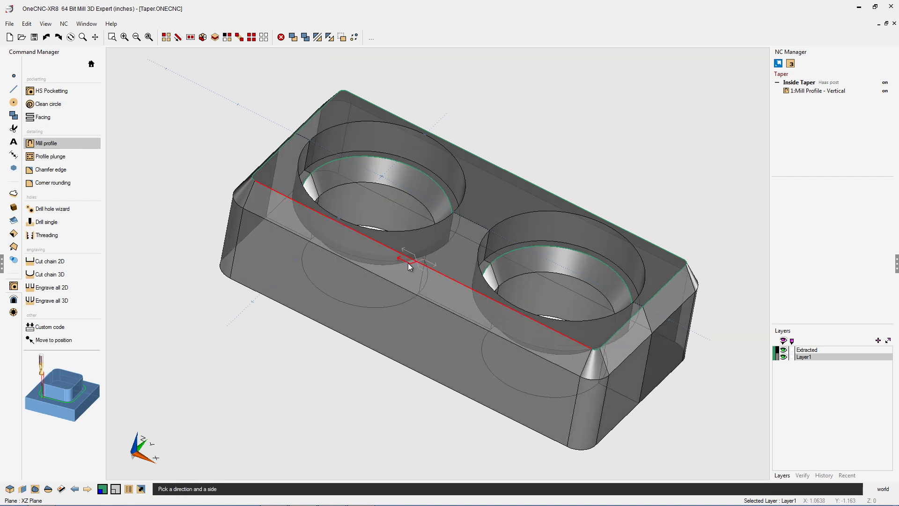
left_click(408, 263)
key("F3")
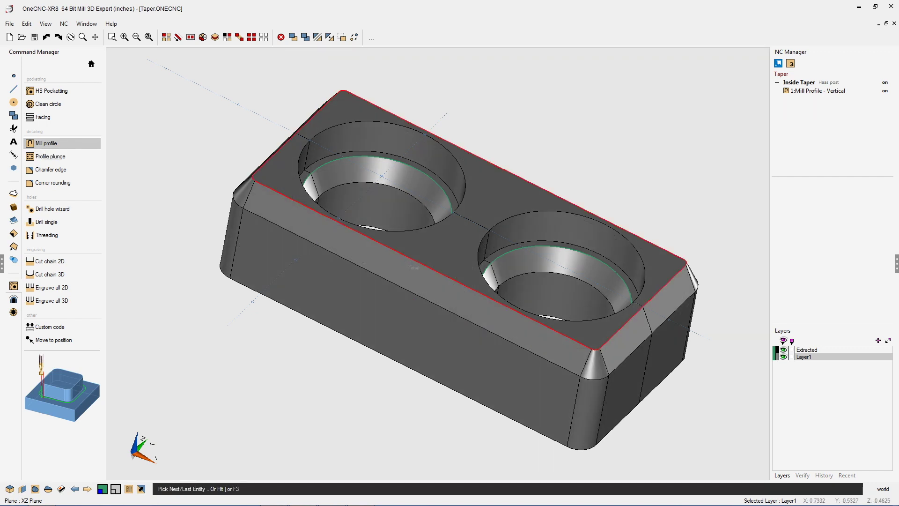
right_click(380, 284)
Set the 0.125 inch tapered mill's flute length to 0.375 and accept the tool and clearance settings
left_click_drag(361, 99, 250, 58)
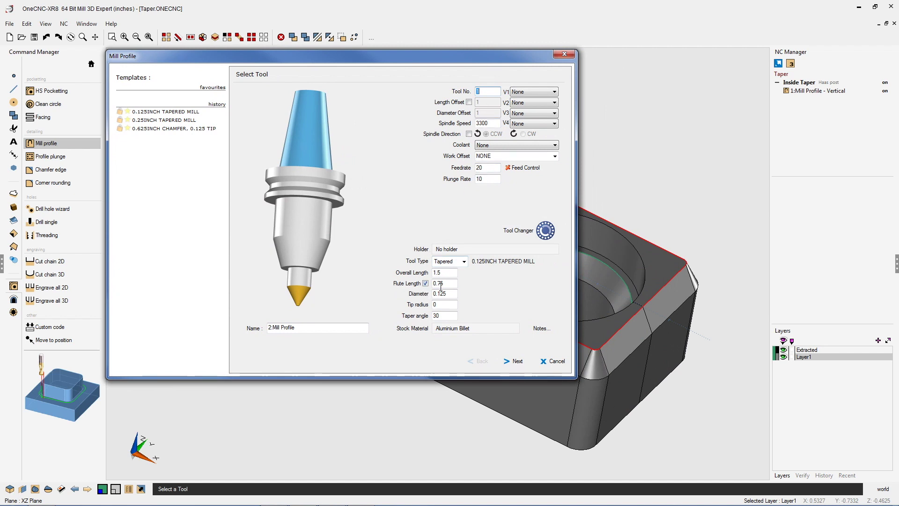
left_click_drag(452, 284, 432, 283)
type(".375")
double_click(438, 315)
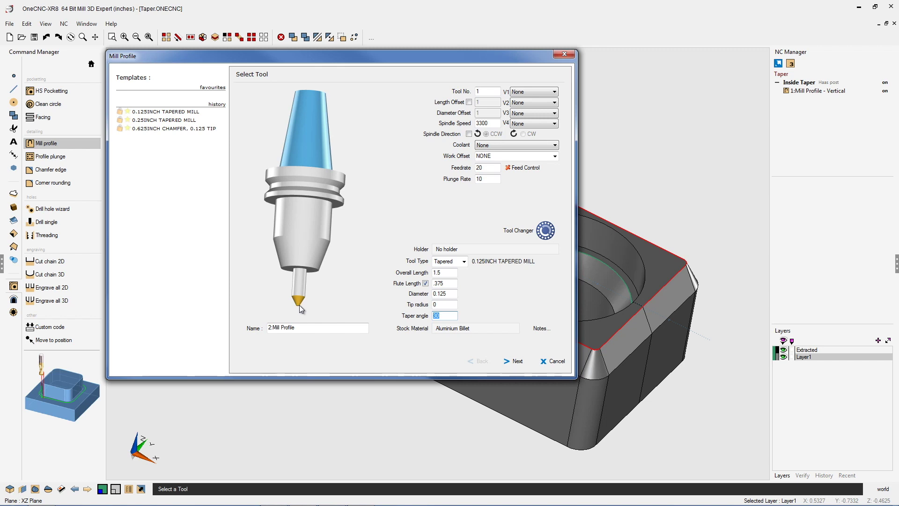
left_click(517, 360)
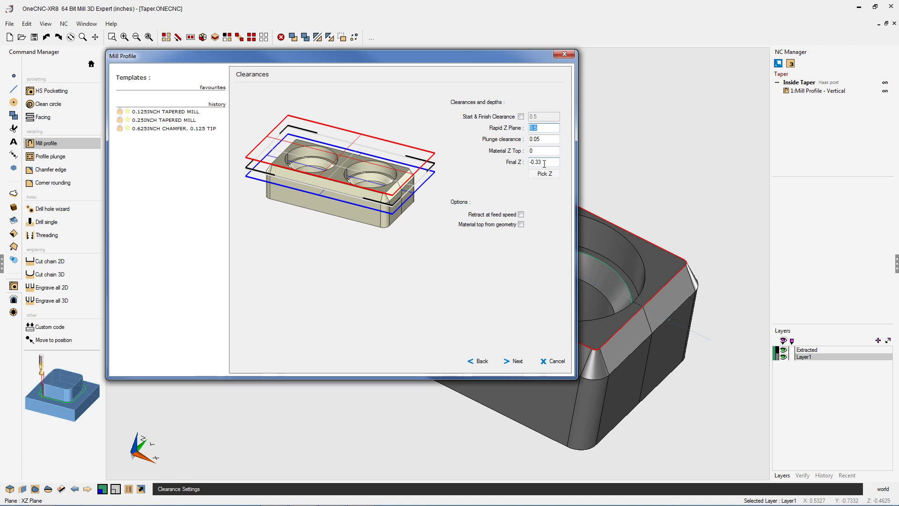
left_click(519, 361)
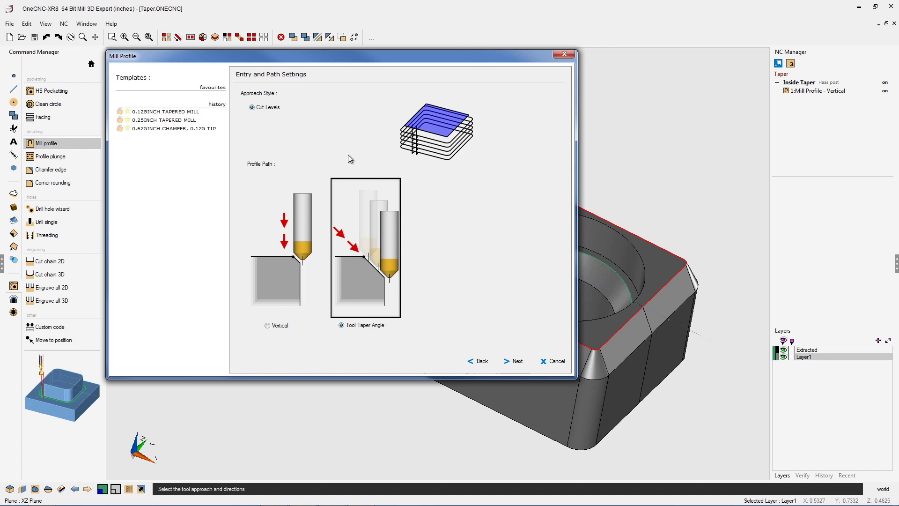
Compare the Vertical and Tool Taper Angle profile path options, ending on Tool Taper Angle
left_click(266, 325)
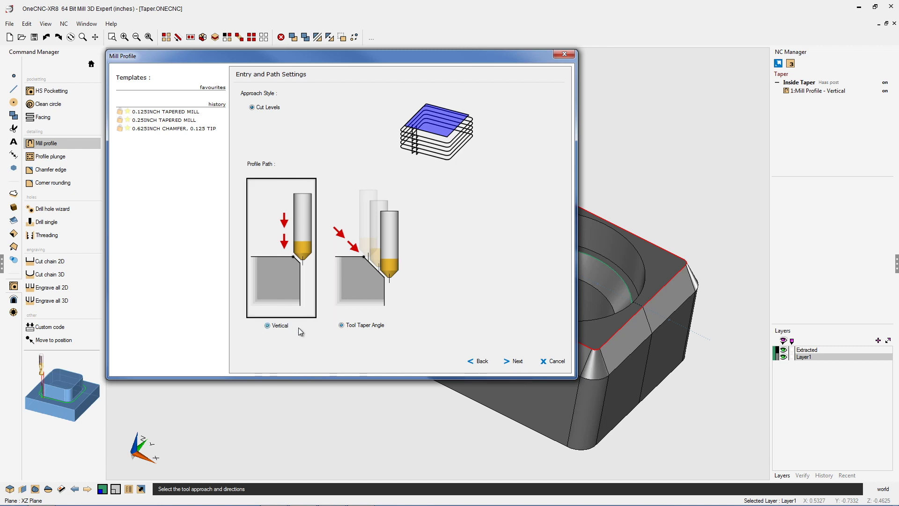
left_click(341, 324)
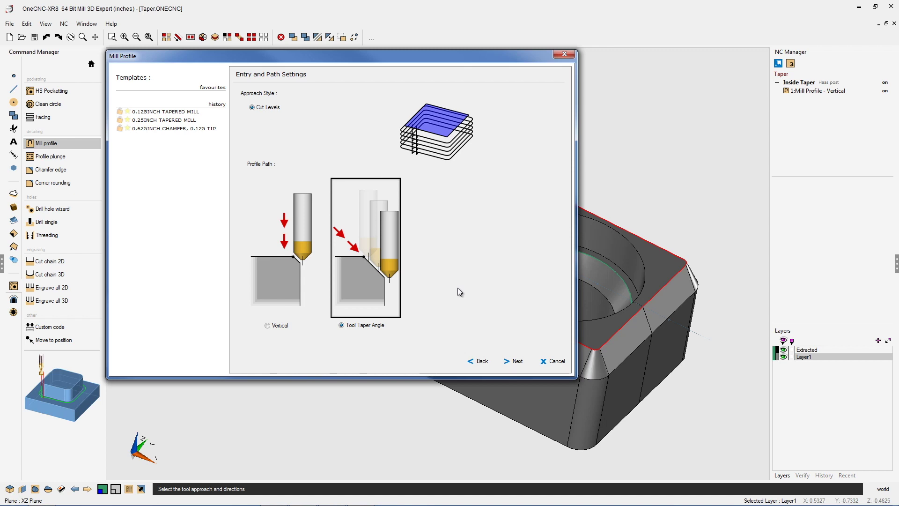
left_click(267, 326)
left_click(342, 325)
left_click(268, 325)
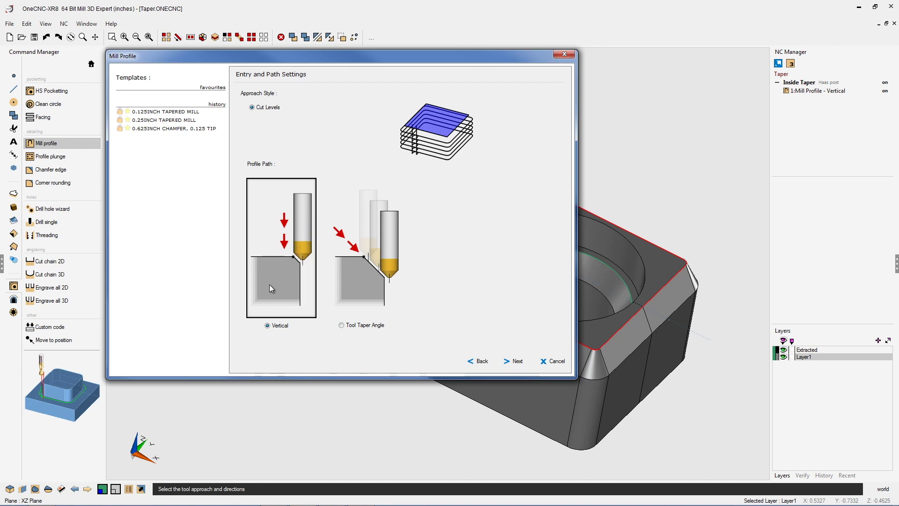
left_click(342, 325)
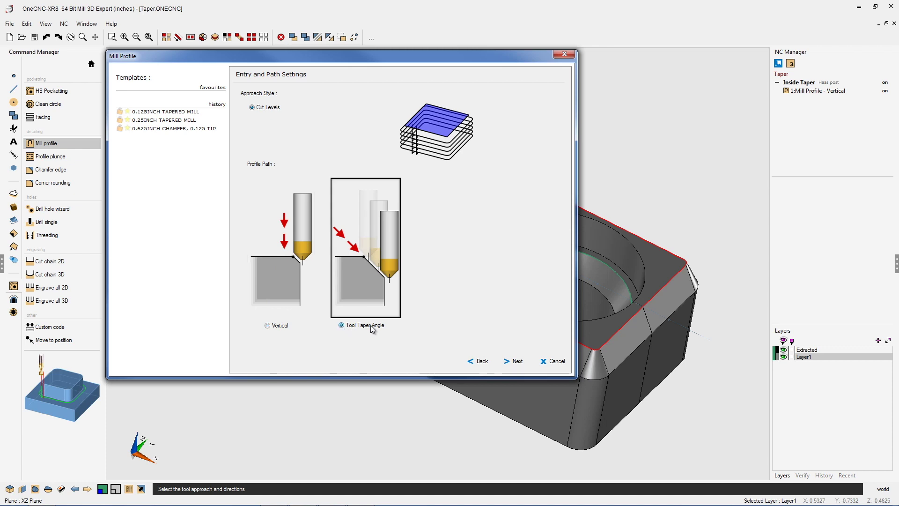
Keep rough depths of 0.11, no finishing and Line-Arc lead-in and lead-out, and generate the outer taper toolpath
left_click(505, 365)
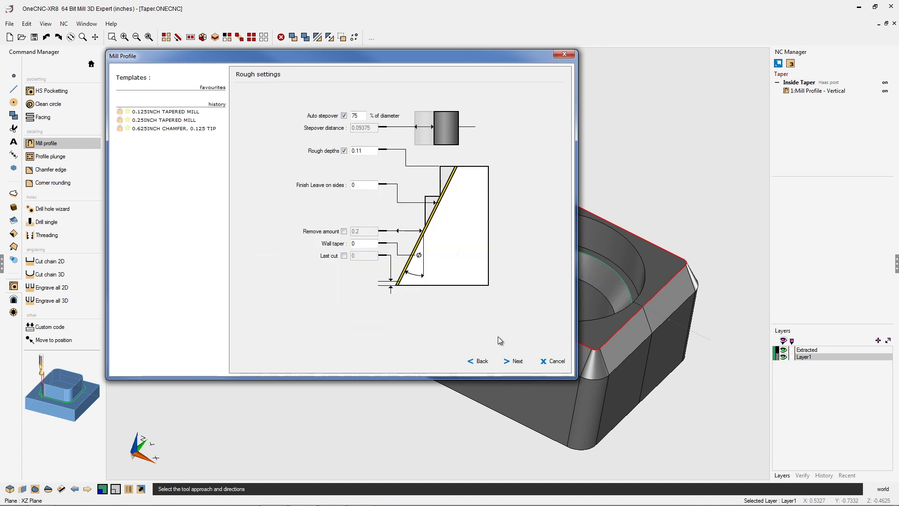
left_click_drag(370, 153, 348, 151)
left_click(521, 359)
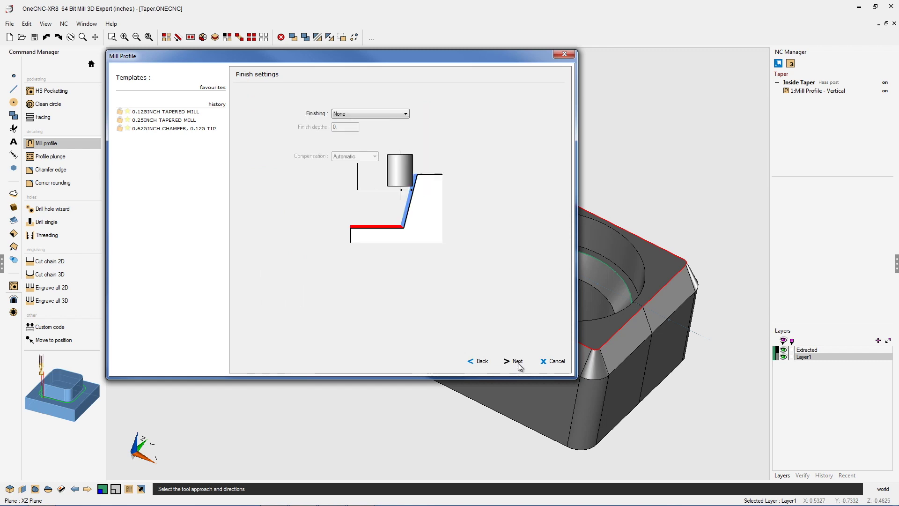
left_click(519, 360)
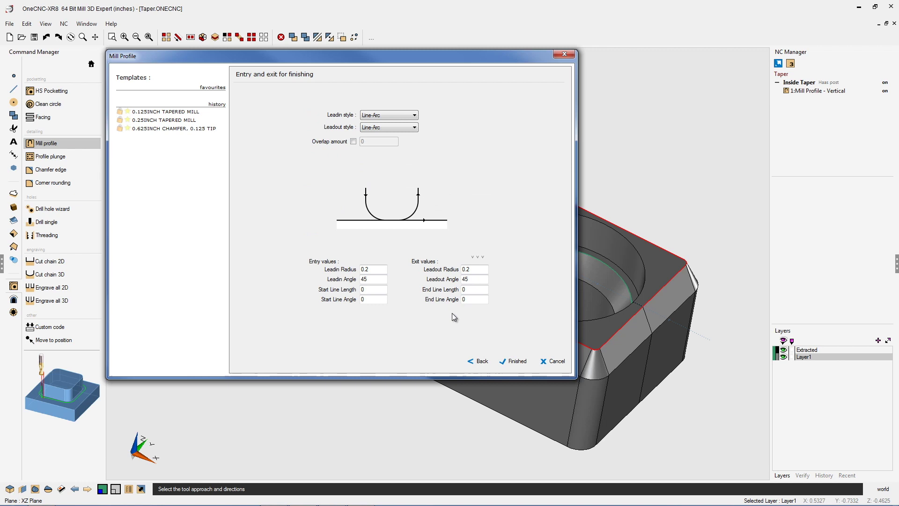
left_click(518, 362)
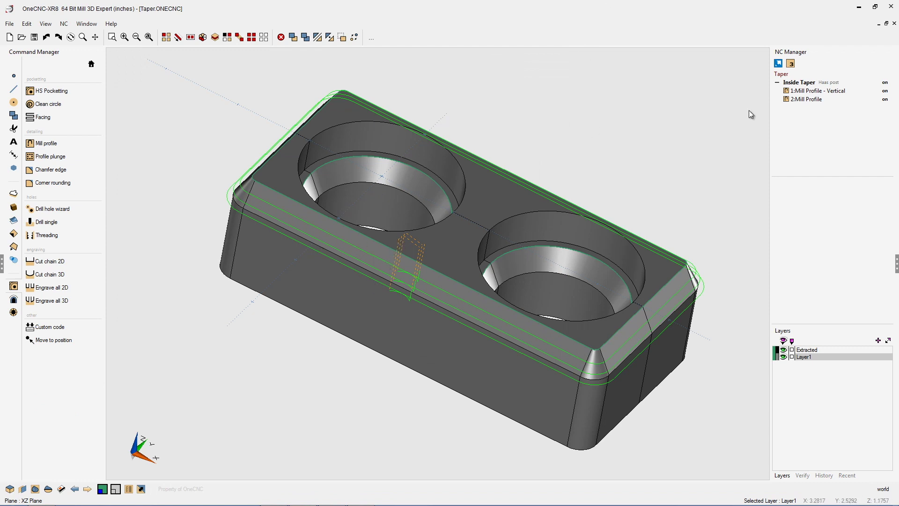
Preview the 2:Mill Profile toolpath from the left view at default speed, checking how the tool follows the outer taper
right_click(801, 99)
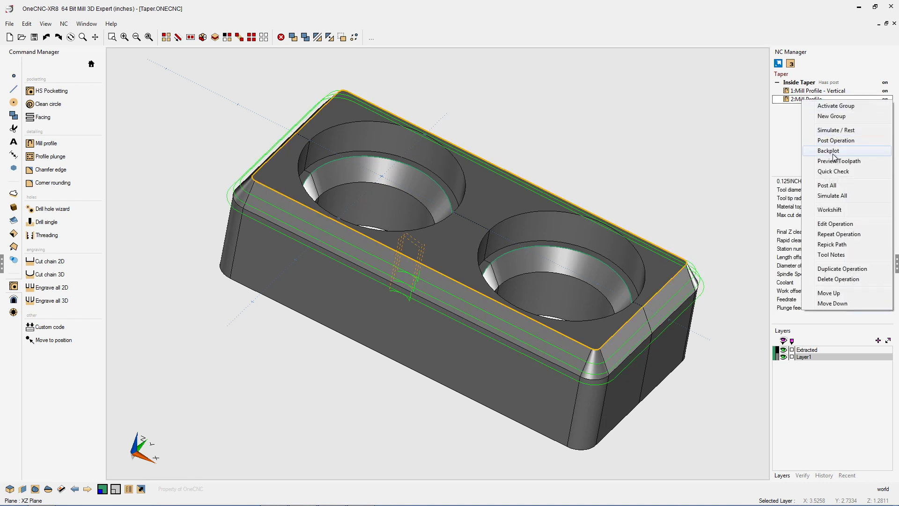
left_click(835, 161)
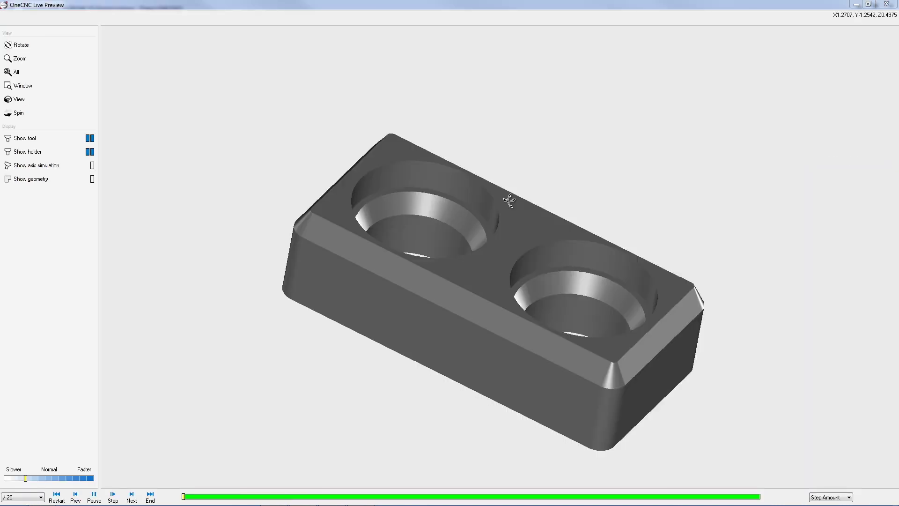
right_click(634, 203)
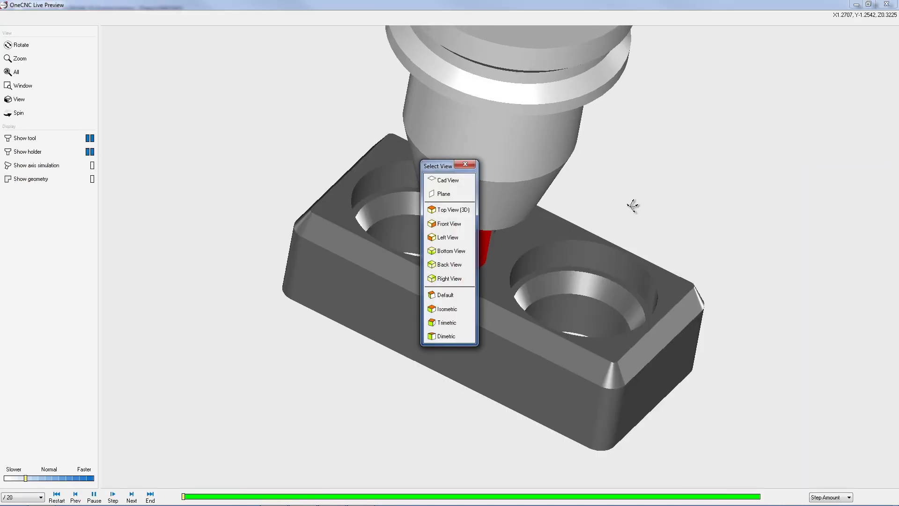
left_click(442, 238)
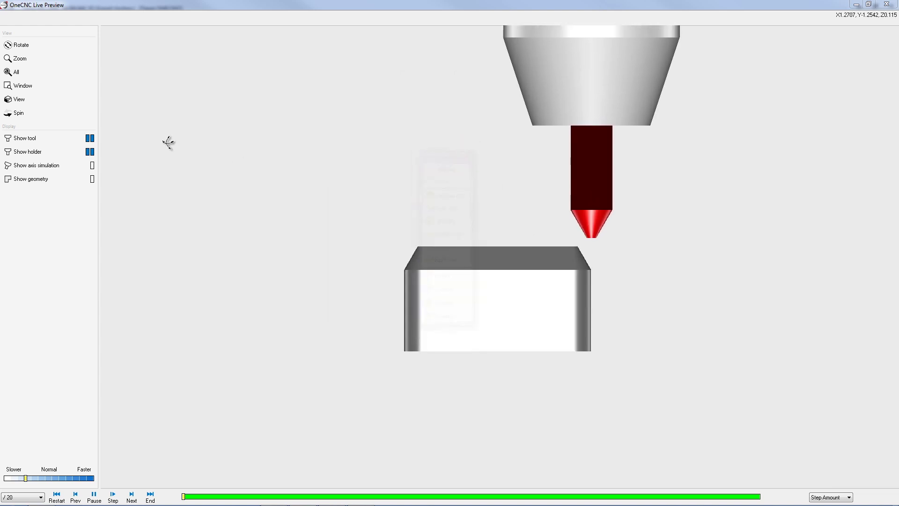
left_click(19, 58)
left_click_drag(454, 237, 499, 210)
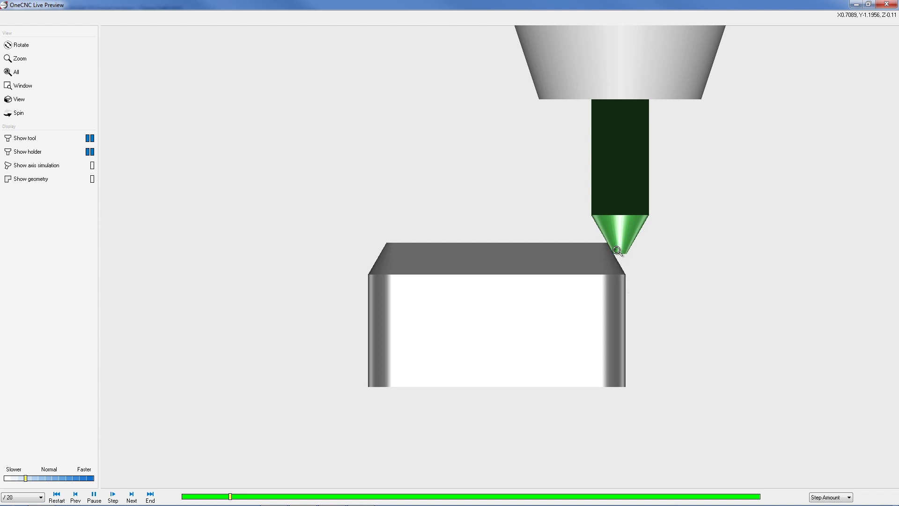
left_click(44, 476)
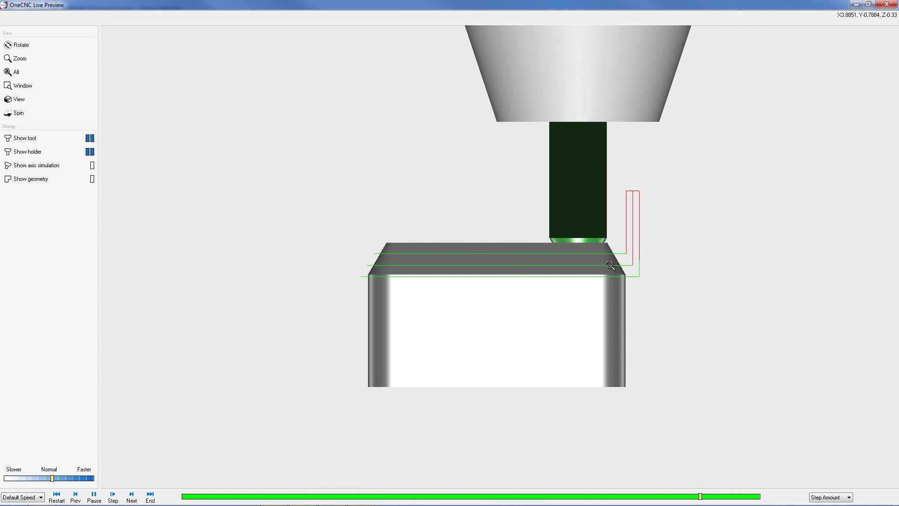
left_click(886, 4)
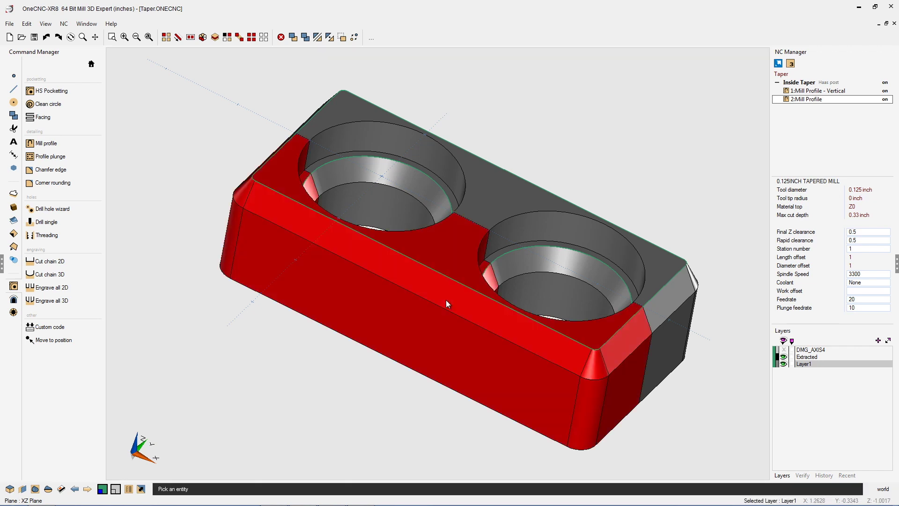
Hide the front half of the block and show the sectioned holes in the front view
left_click(445, 300)
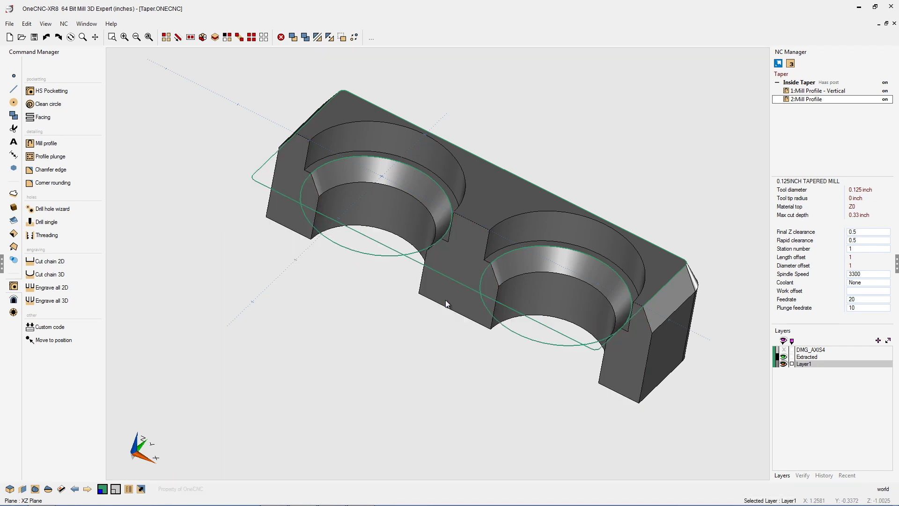
right_click(412, 322)
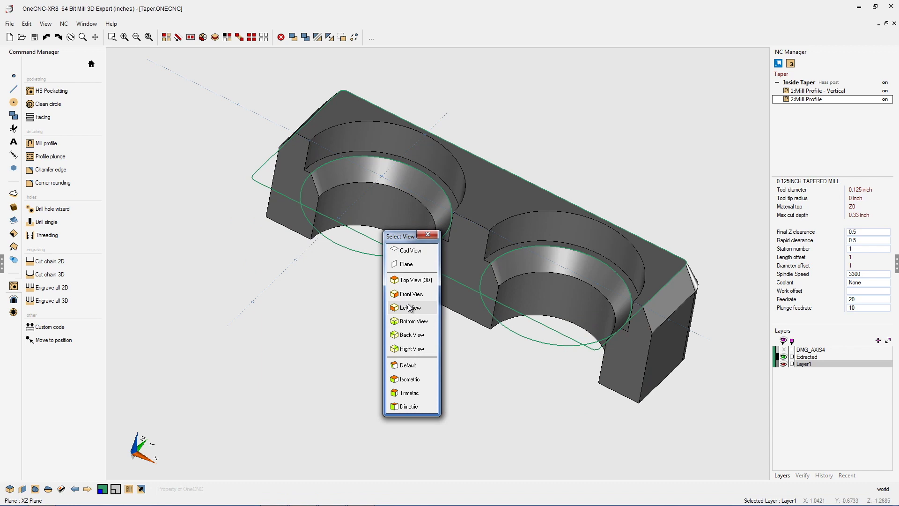
left_click(409, 294)
scroll(614, 239, "up", 3)
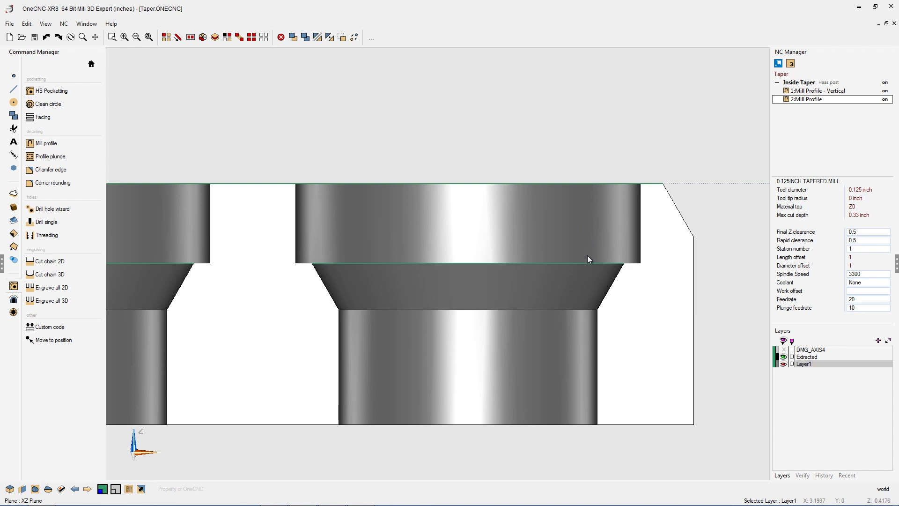
Preview the 1:Mill Profile - Vertical toolpath at /5 and default speed, checking the cuts inside both tapered holes
left_click(814, 92)
right_click(814, 94)
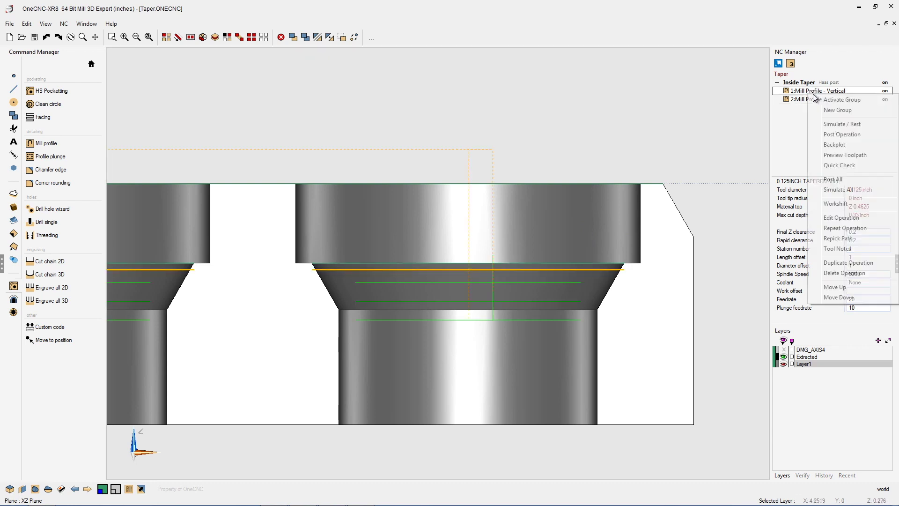
left_click(828, 156)
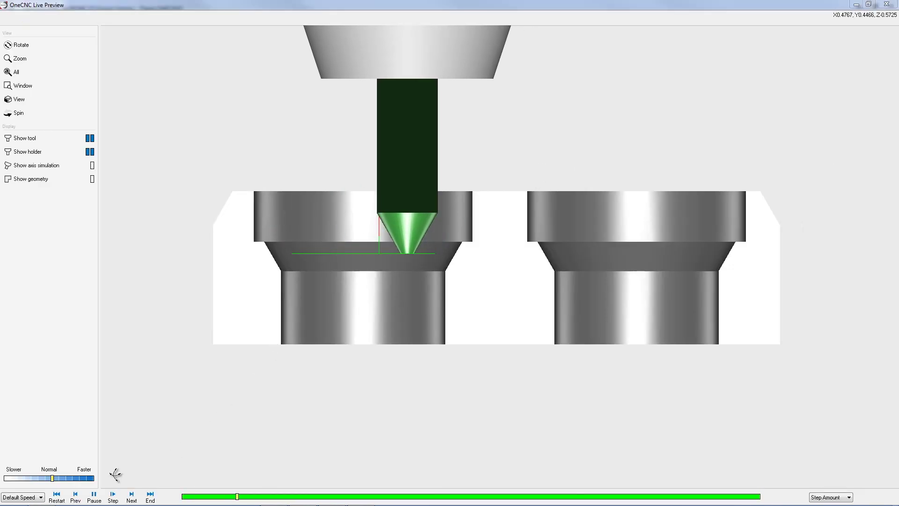
left_click(38, 478)
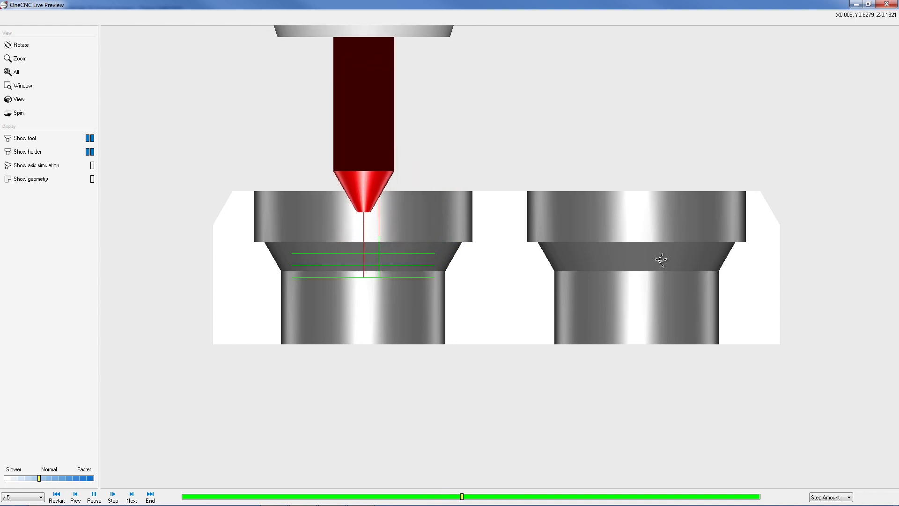
left_click(52, 478)
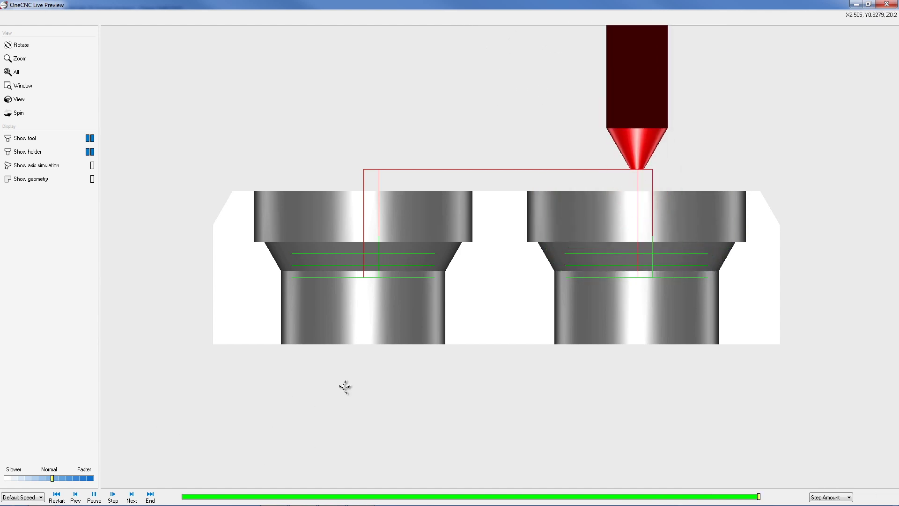
mouse_move(524, 292)
left_mouse_down()
mouse_move(536, 282)
mouse_move(521, 301)
left_mouse_up()
left_click(887, 6)
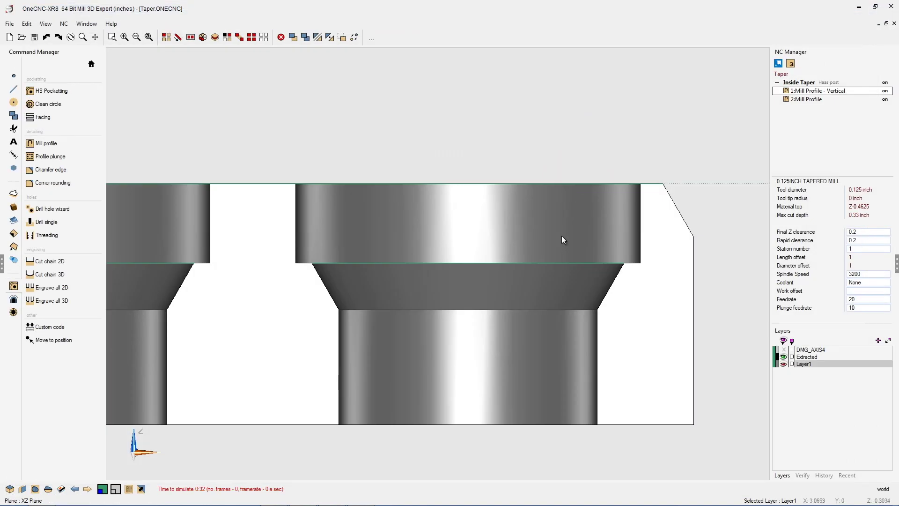
left_click_drag(492, 275, 496, 312)
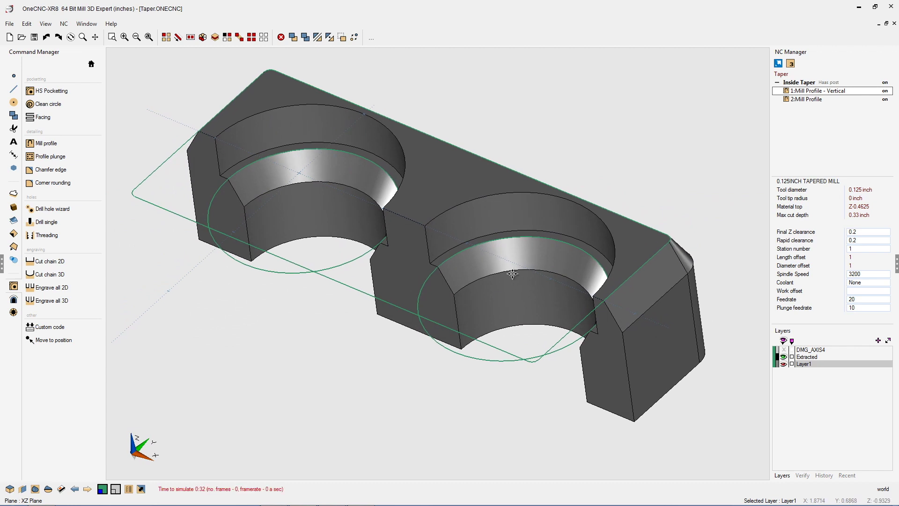
middle_click_drag(496, 313, 533, 288)
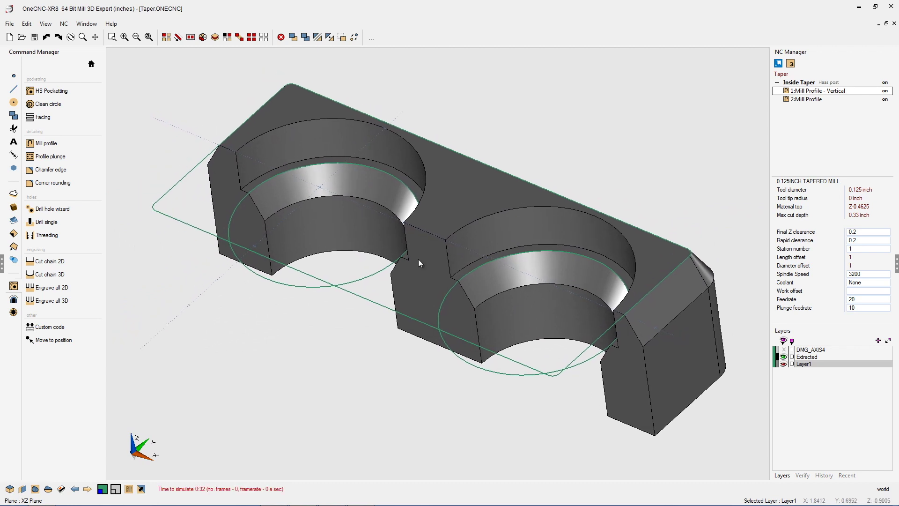